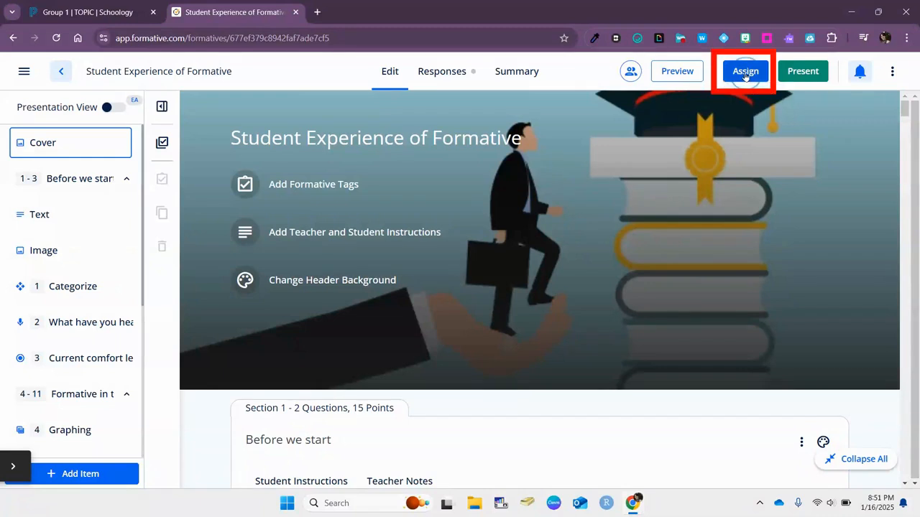
- Begin assigning the formative and select the Testing GoFormative class
left_click(745, 72)
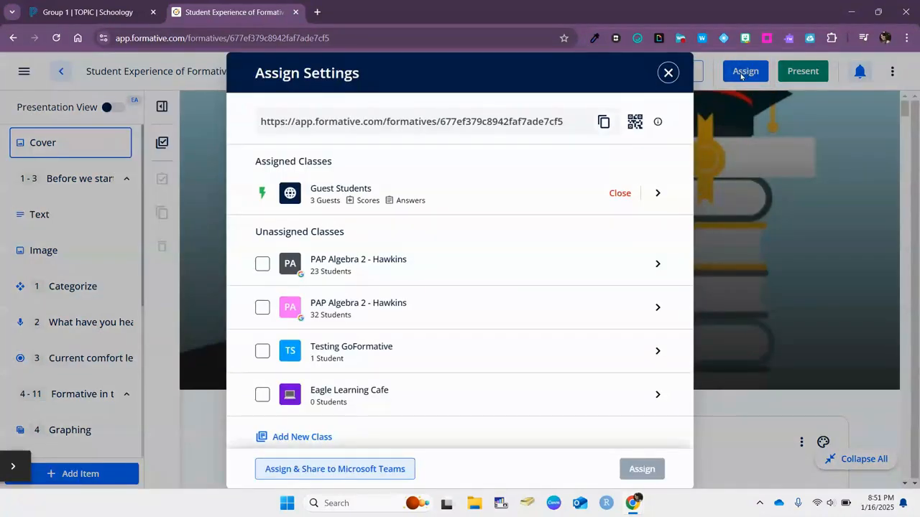
left_click(262, 351)
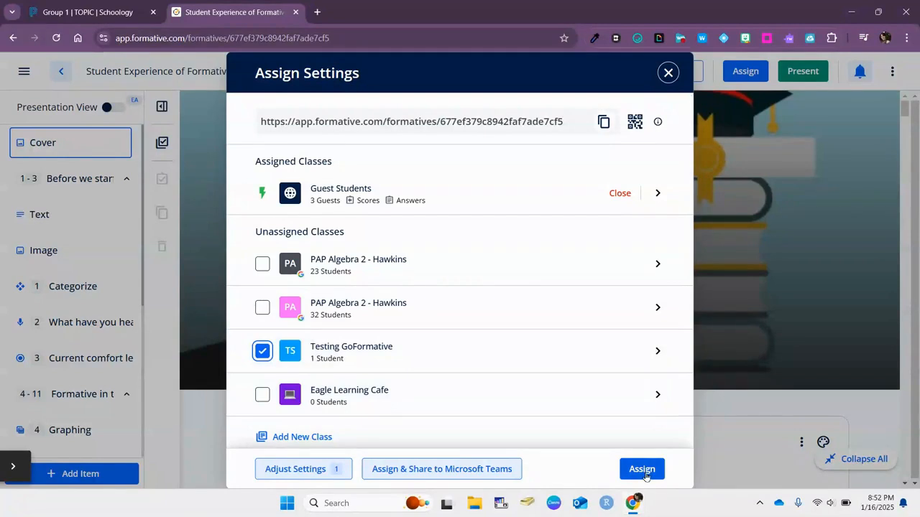
- Schedule a due date of today at 8:55 PM for Testing GoFormative, leaving open/close times off
left_click(658, 352)
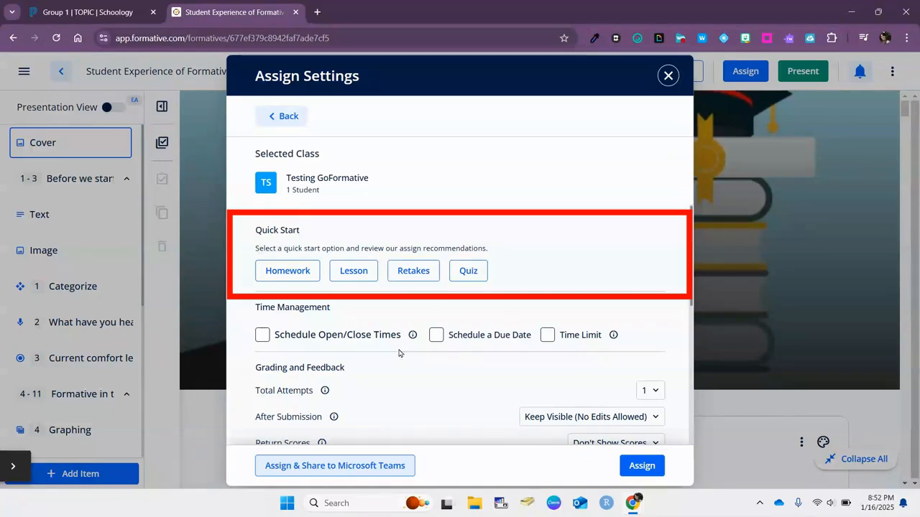
scroll(402, 349, "down", 1)
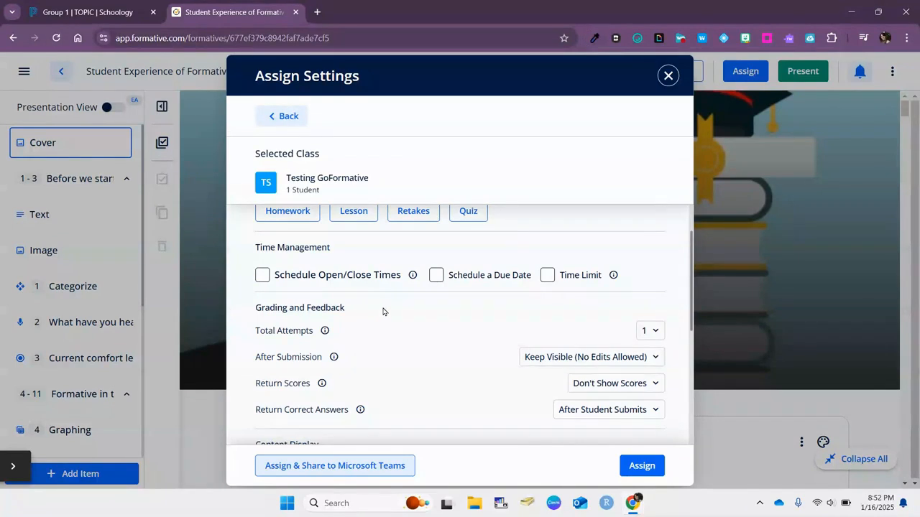
left_click(262, 276)
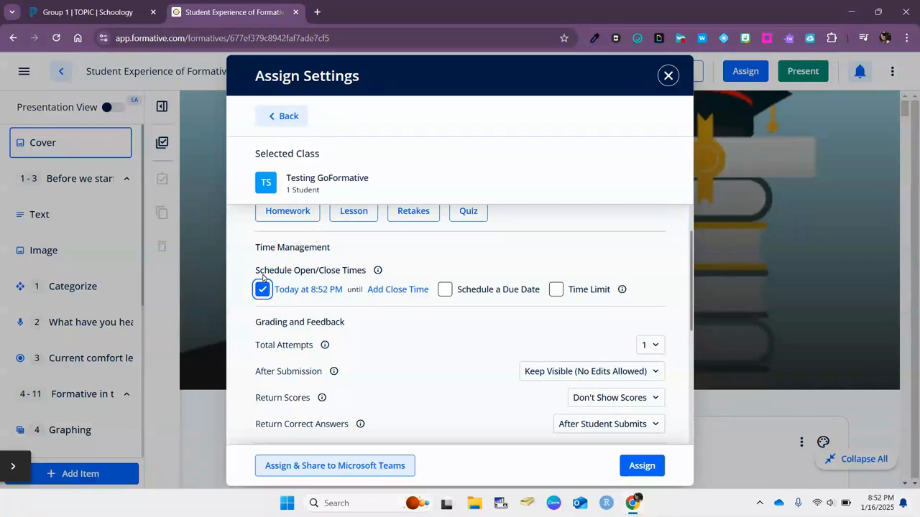
left_click(260, 294)
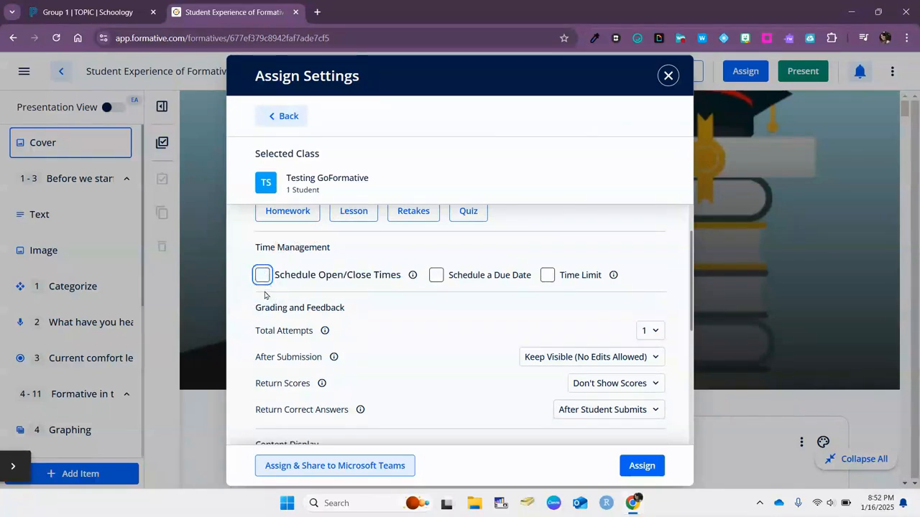
left_click(436, 276)
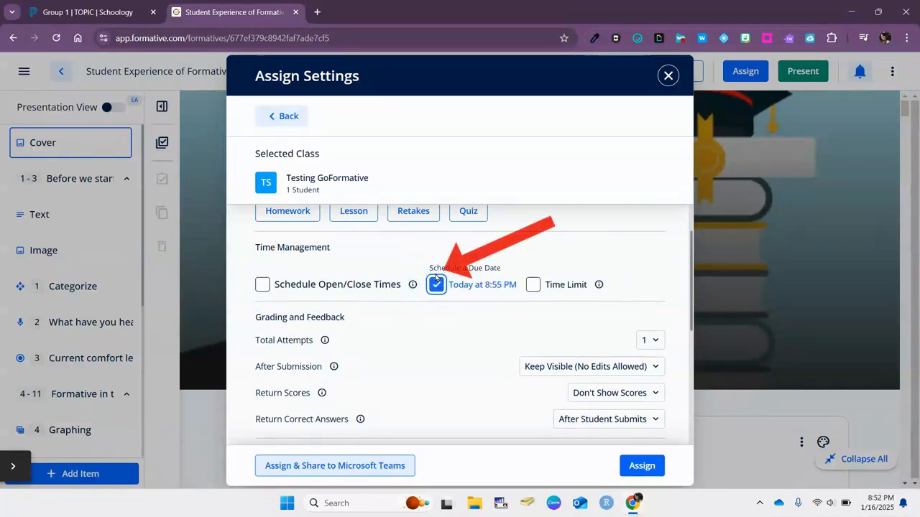
- Try the time limit options, entering a custom length of 15
left_click(533, 287)
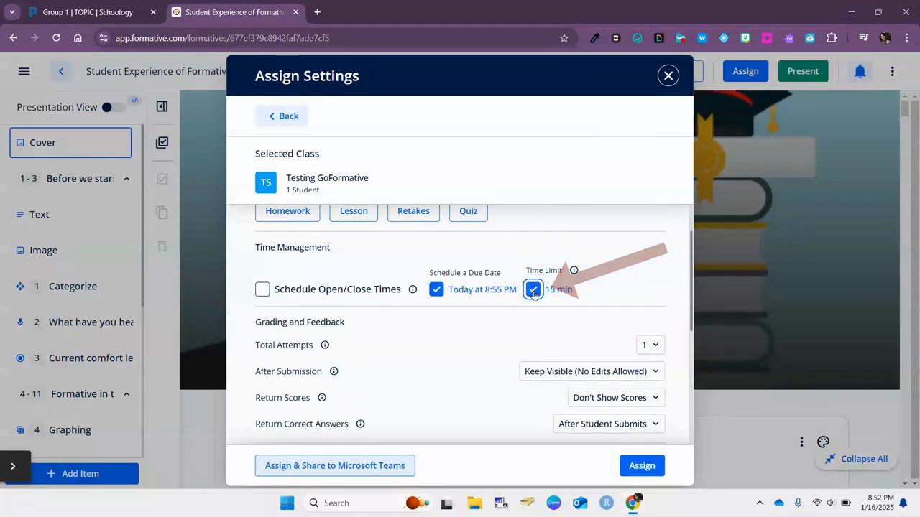
left_click(561, 292)
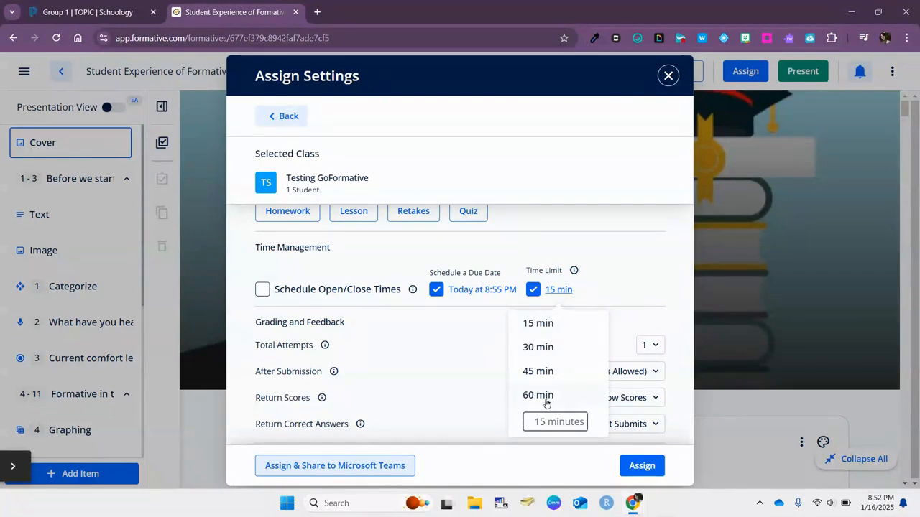
left_click(537, 423)
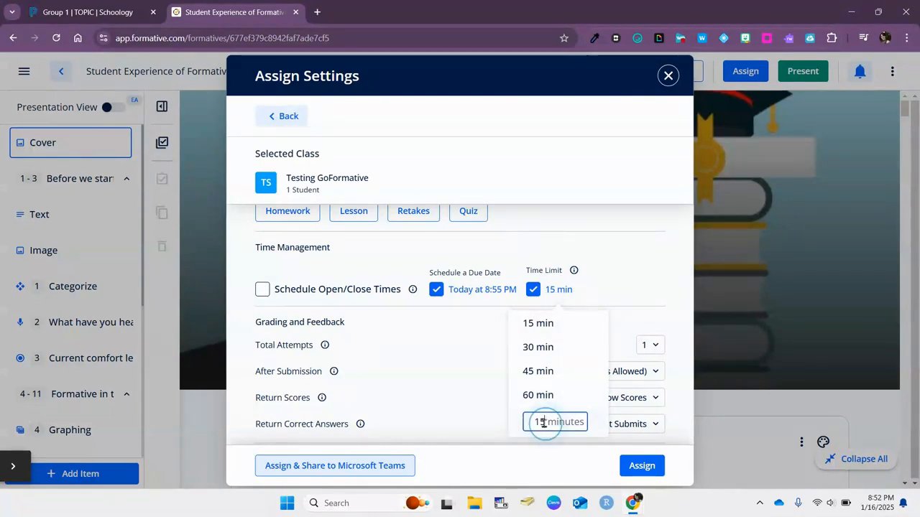
type("15")
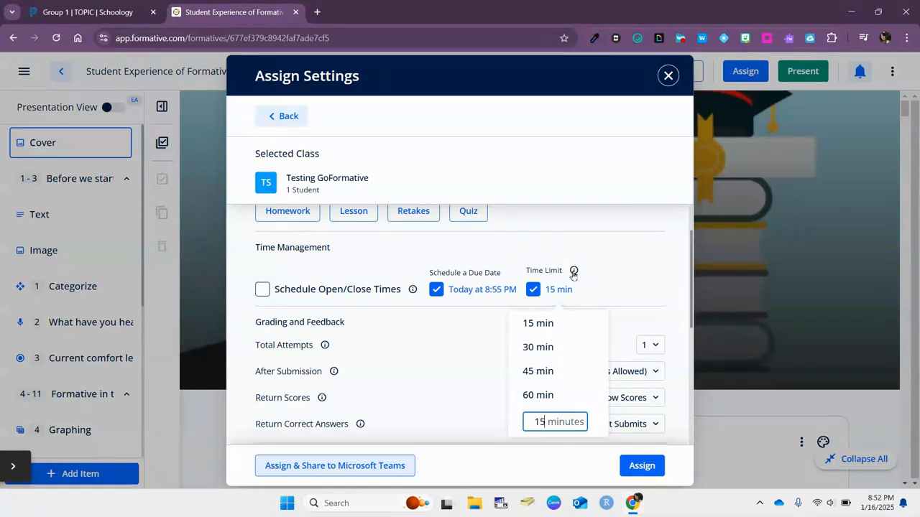
left_click(654, 281)
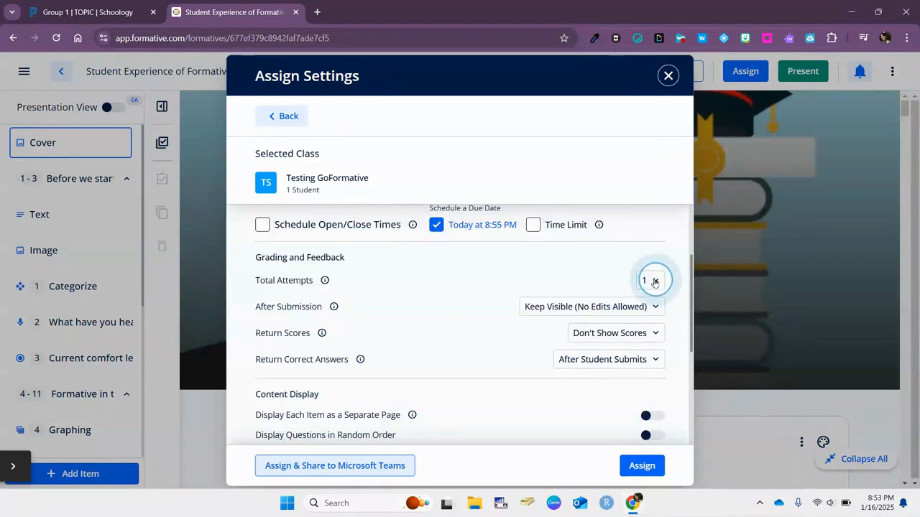
- Keep Total Attempts at 1 and After Submission at Keep Visible, and return scores instantly
left_click(660, 345)
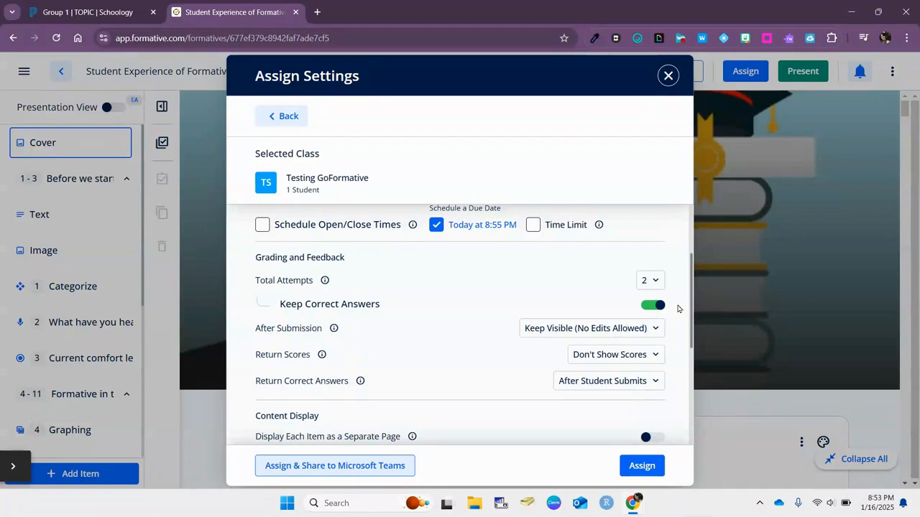
left_click(653, 281)
left_click(661, 317)
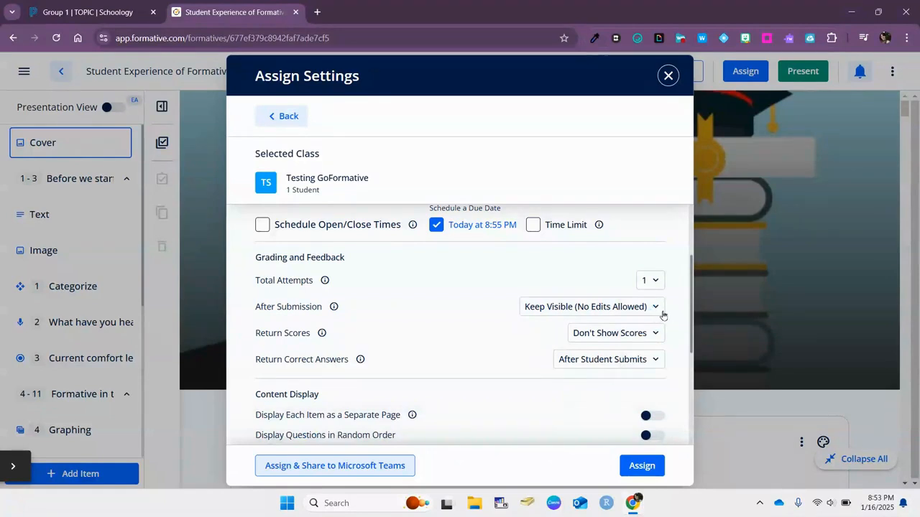
left_click(654, 307)
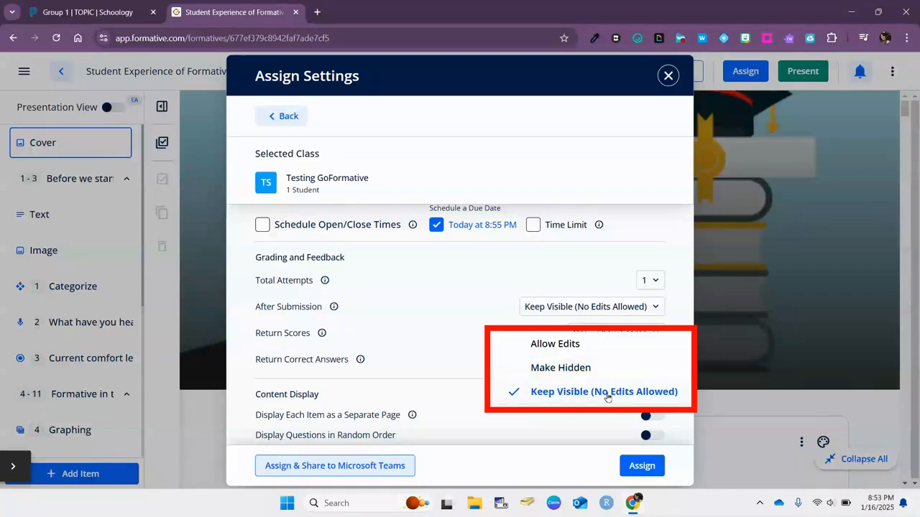
left_click(655, 310)
left_click(654, 336)
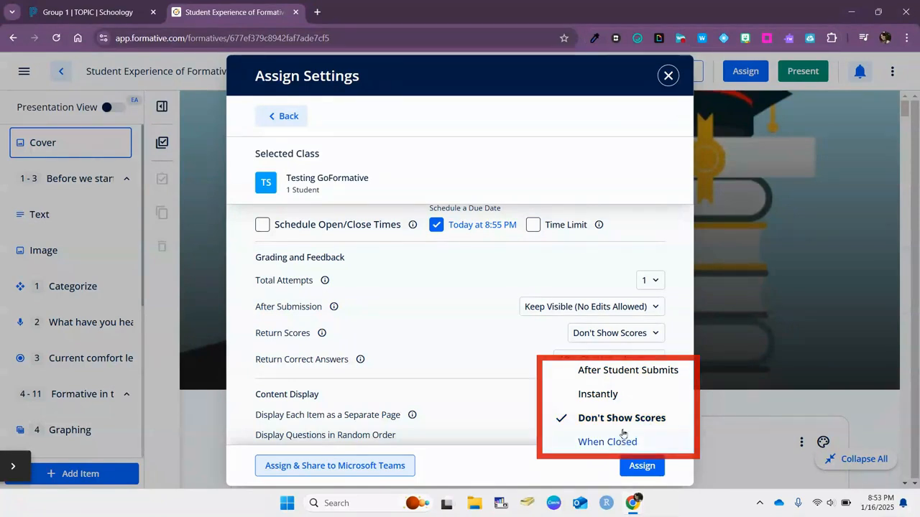
left_click(614, 394)
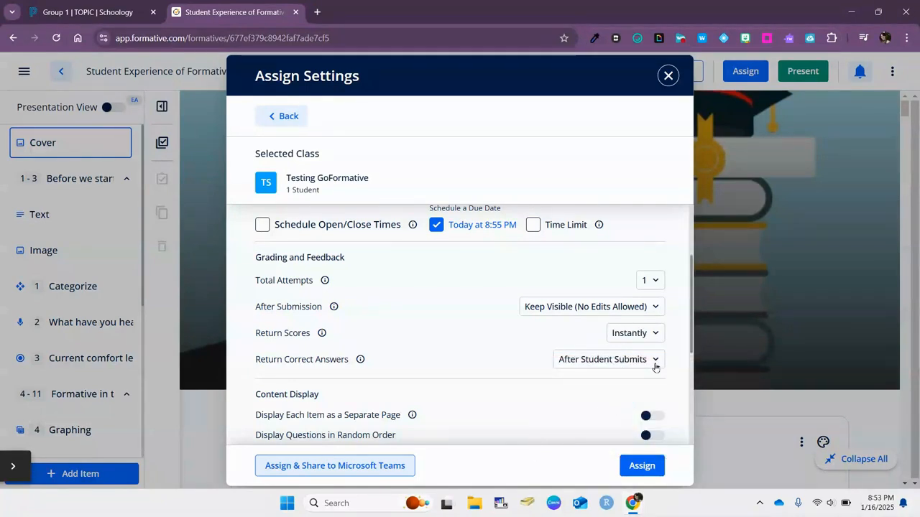
left_click(656, 361)
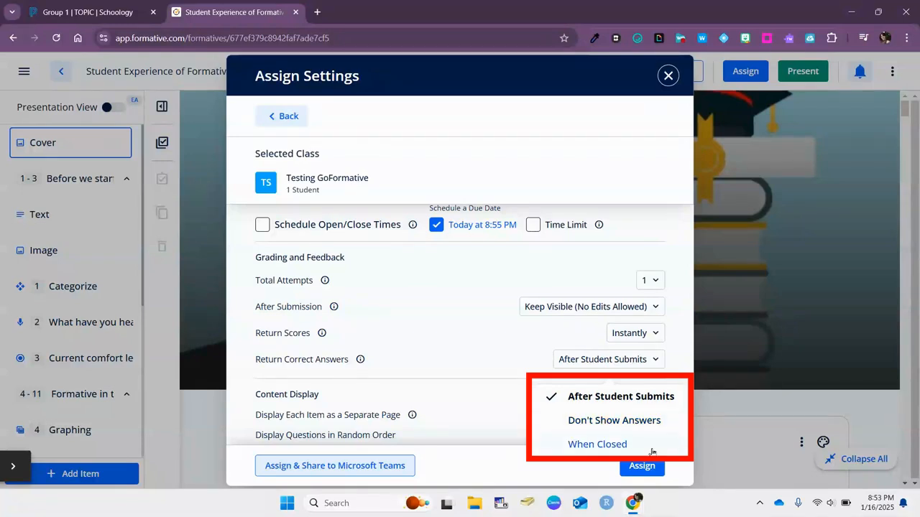
- Return correct answers after submission, leave page-per-item and random order off, and secure exam mode None
left_click(655, 359)
scroll(657, 352, "down", 1)
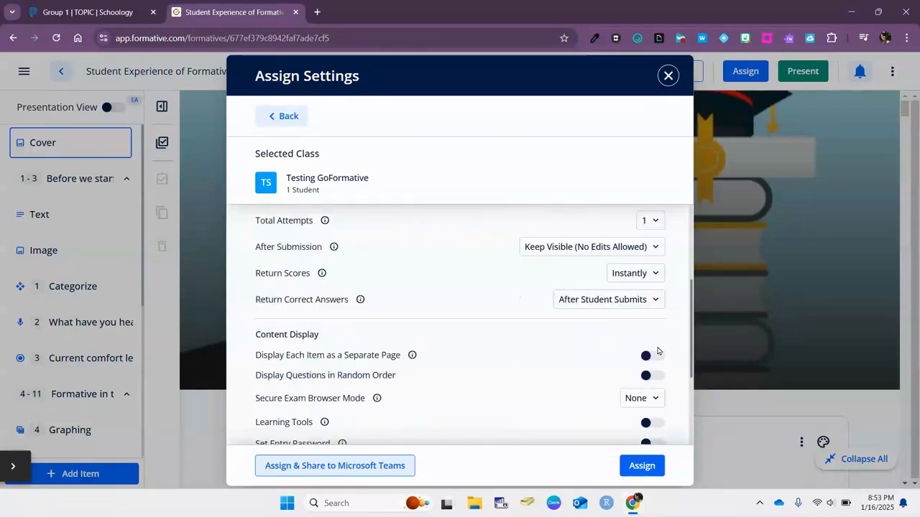
scroll(624, 296, "down", 1)
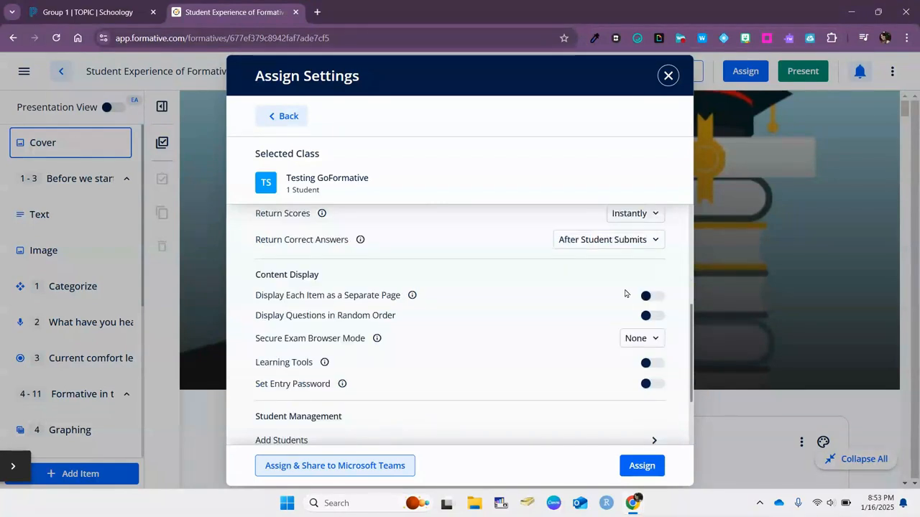
left_click(652, 297)
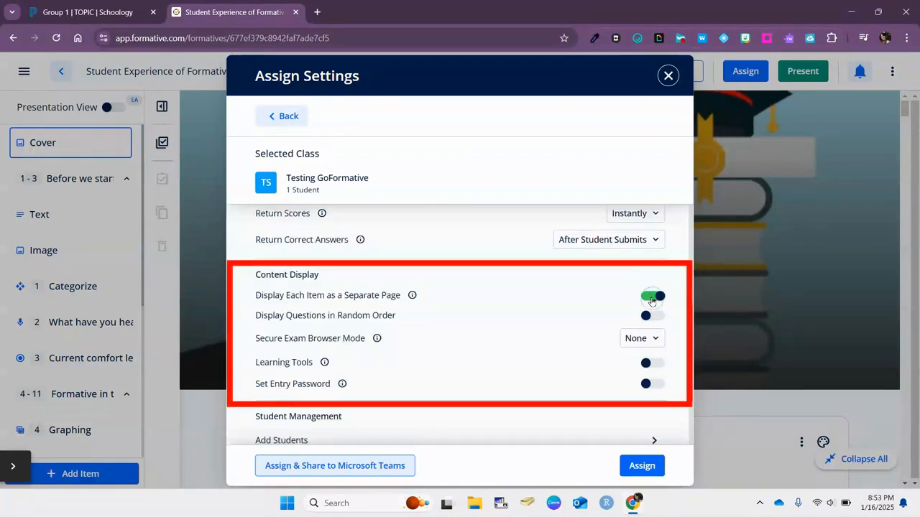
left_click(651, 297)
left_click(647, 319)
left_click(651, 317)
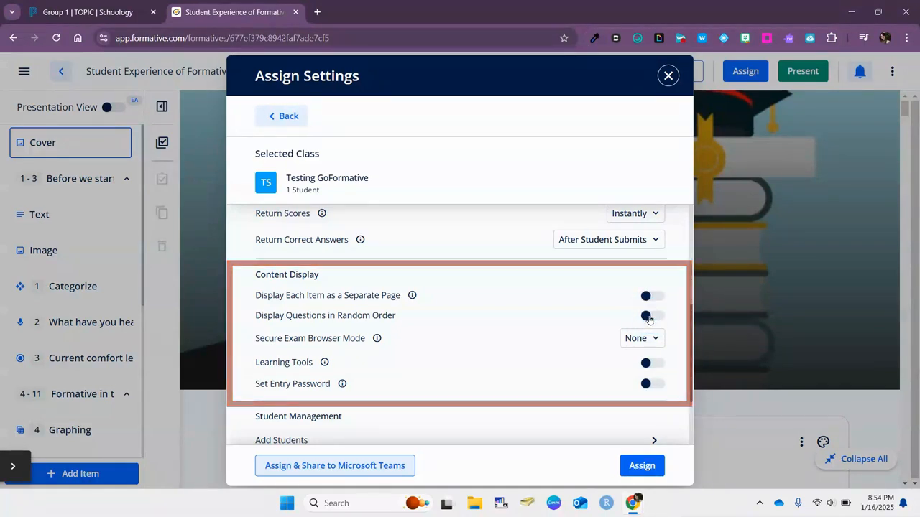
left_click(653, 341)
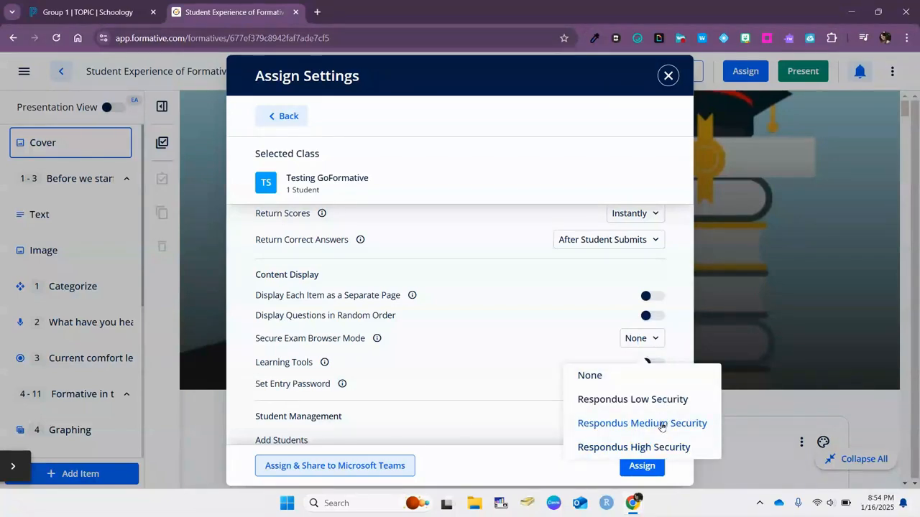
left_click(660, 343)
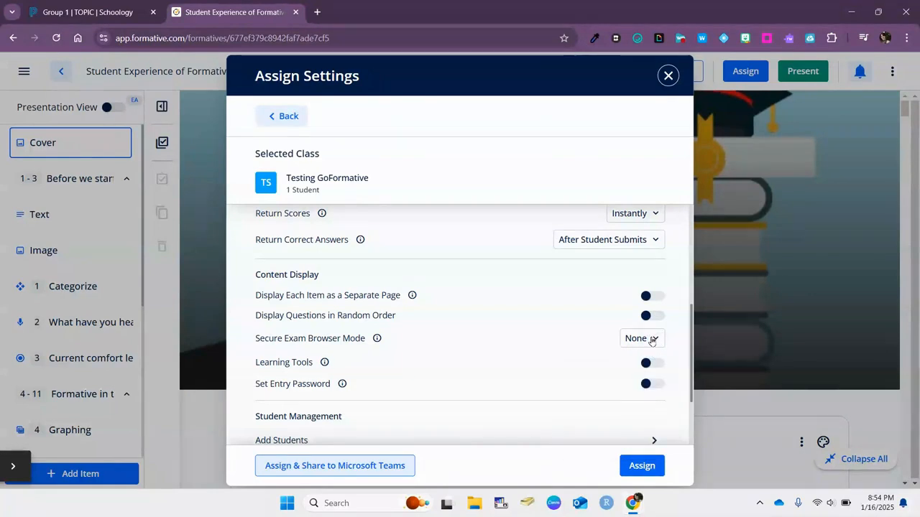
- Check the Learning Tools calculator and accents keyboard options, leaving both None and Learning Tools off
scroll(658, 338, "down", 1)
left_click(657, 305)
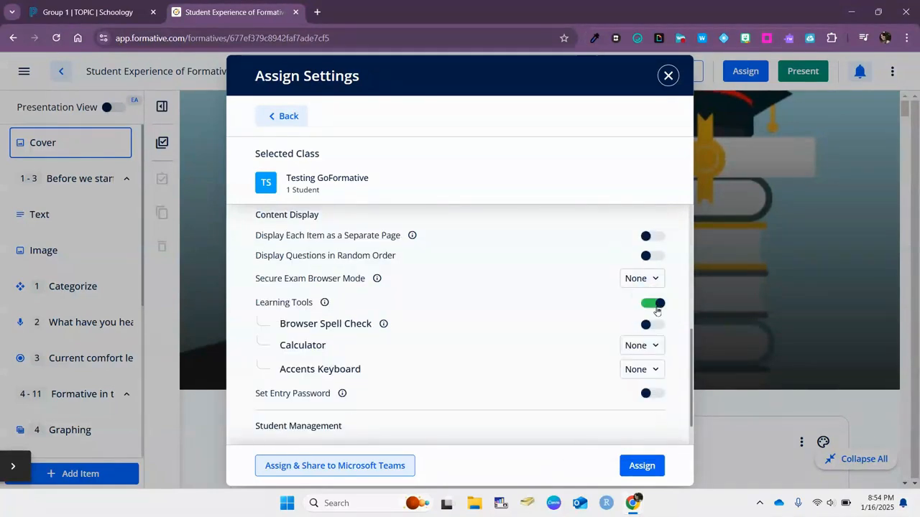
left_click(651, 347)
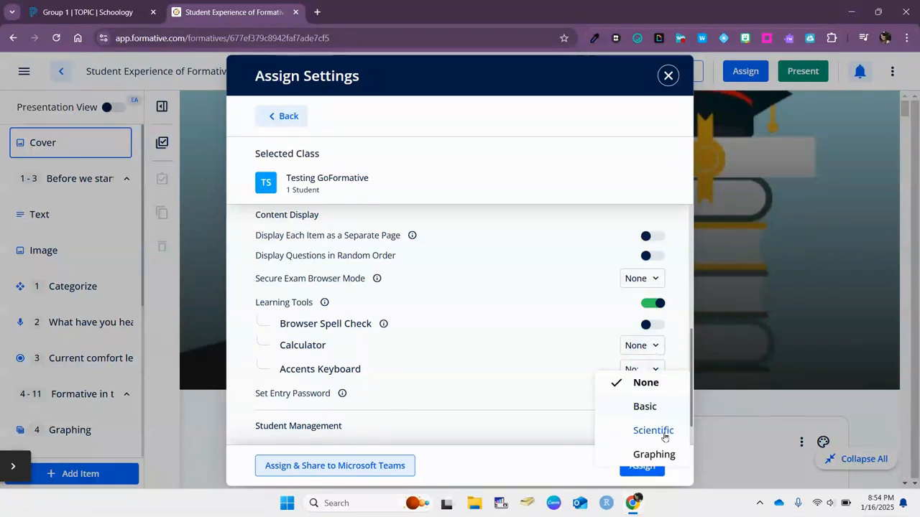
left_click(656, 348)
left_click(655, 370)
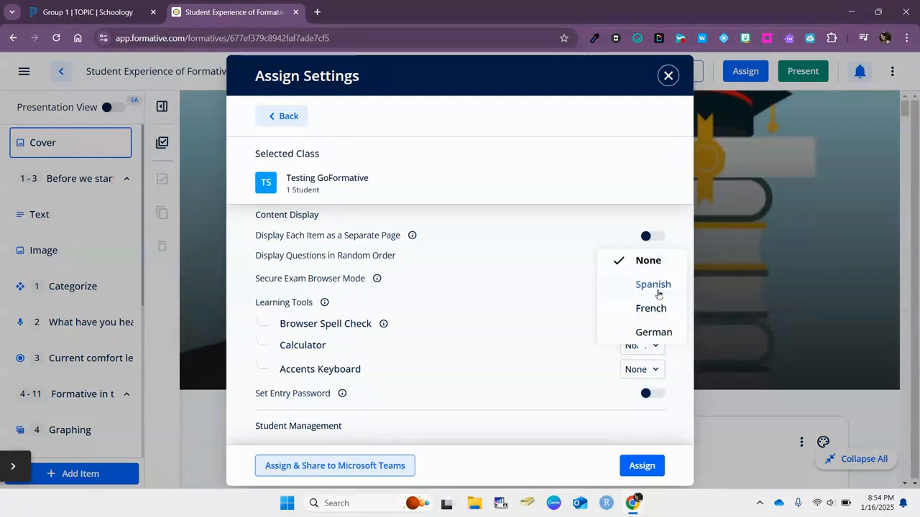
left_click(652, 370)
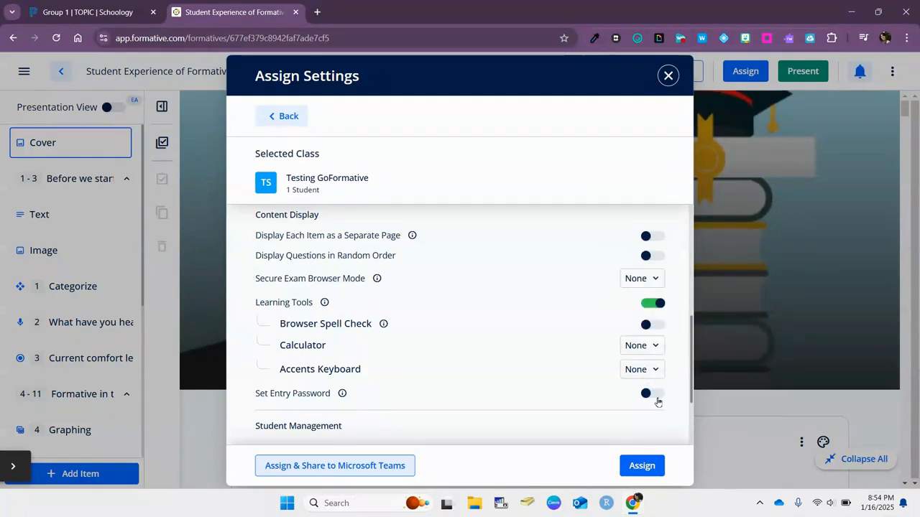
left_click(653, 303)
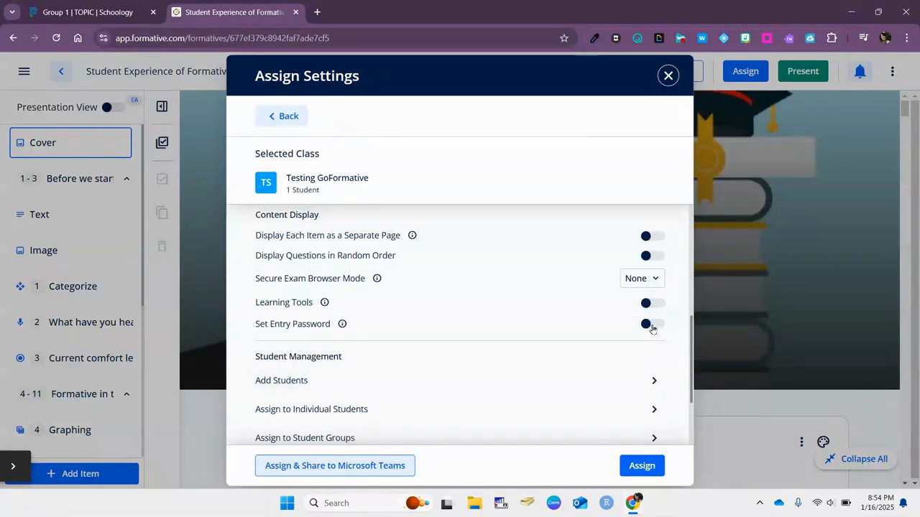
- Confirm the assignment to Testing GoFormative from the bottom of Assign Settings
scroll(652, 329, "down", 1)
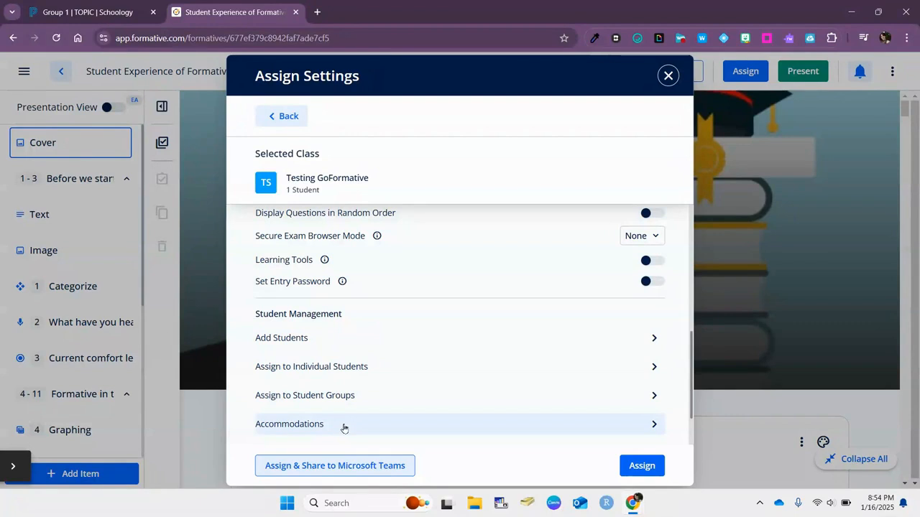
left_click(640, 469)
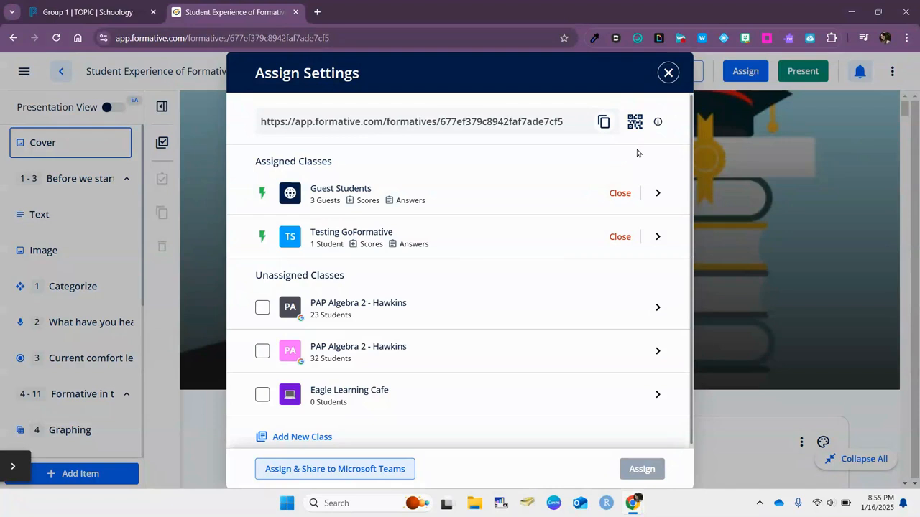
- Link Student Experience of Formative into the Group 1 | TOPIC folder via Add Materials > Formative
left_click(86, 11)
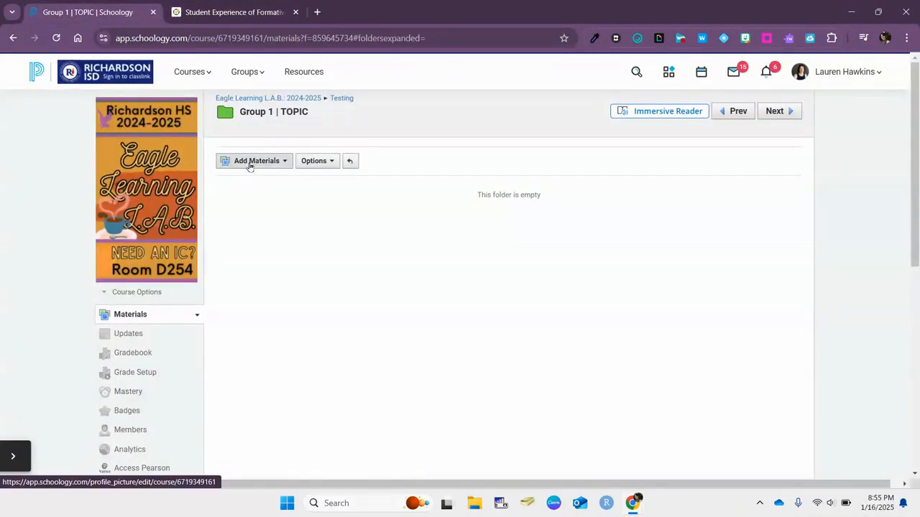
left_click(249, 162)
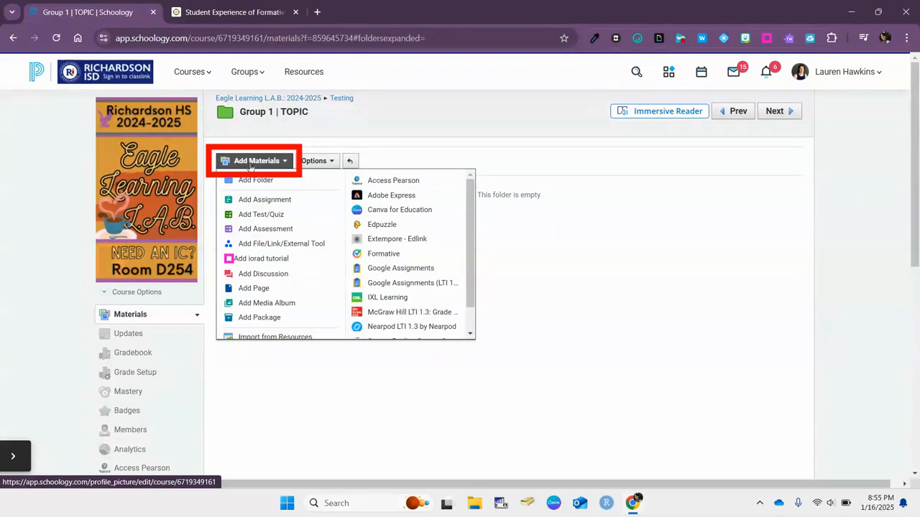
left_click(386, 257)
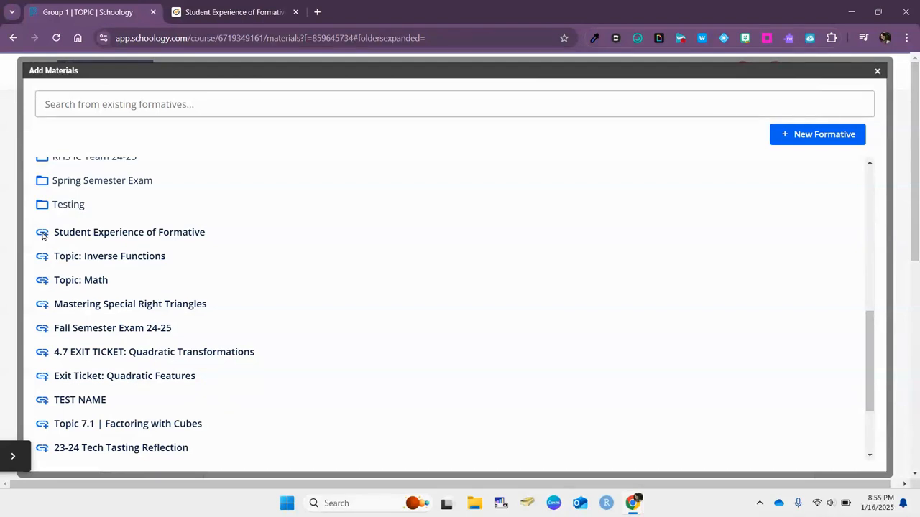
left_click(43, 234)
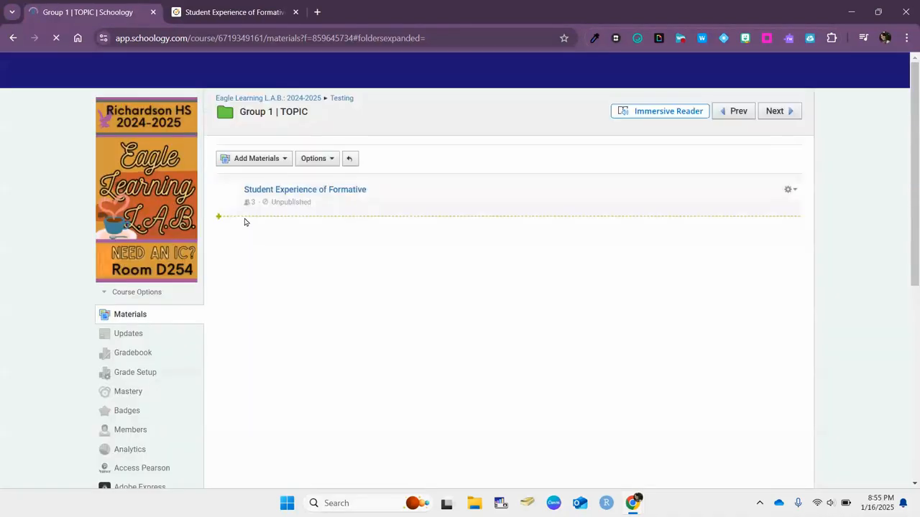
left_click(789, 192)
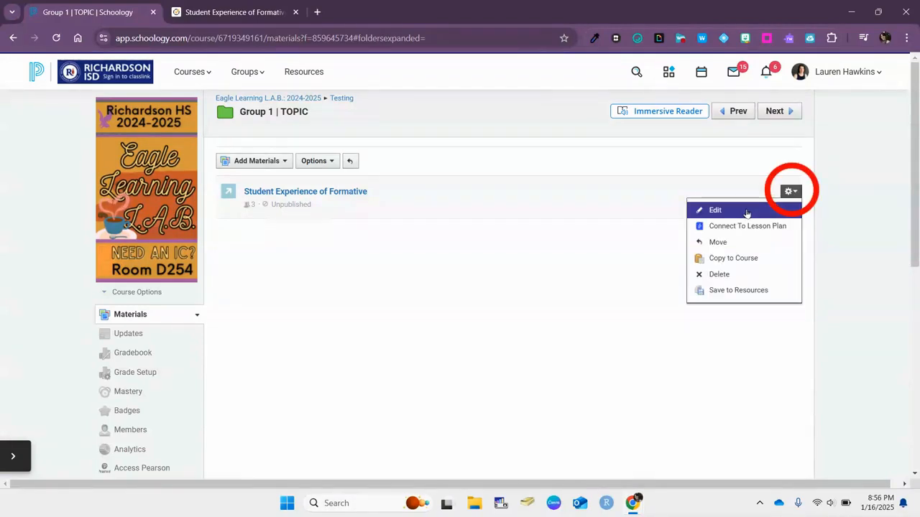
- Set the item's Launch Options to Open in Schoology, save, and launch it
left_click(716, 212)
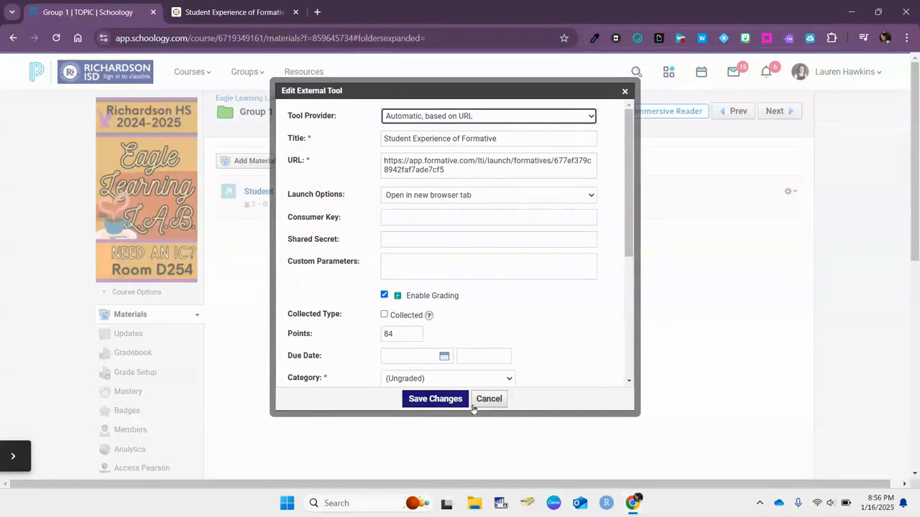
left_click(484, 197)
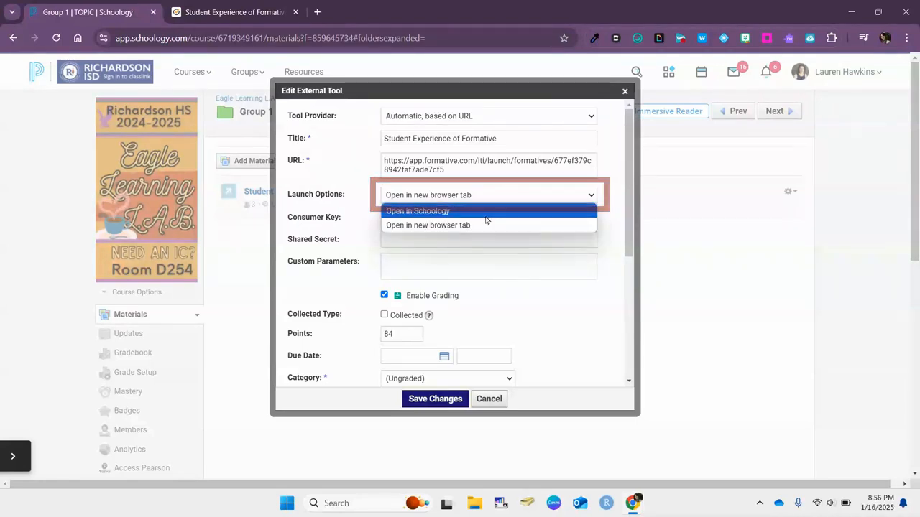
left_click(429, 212)
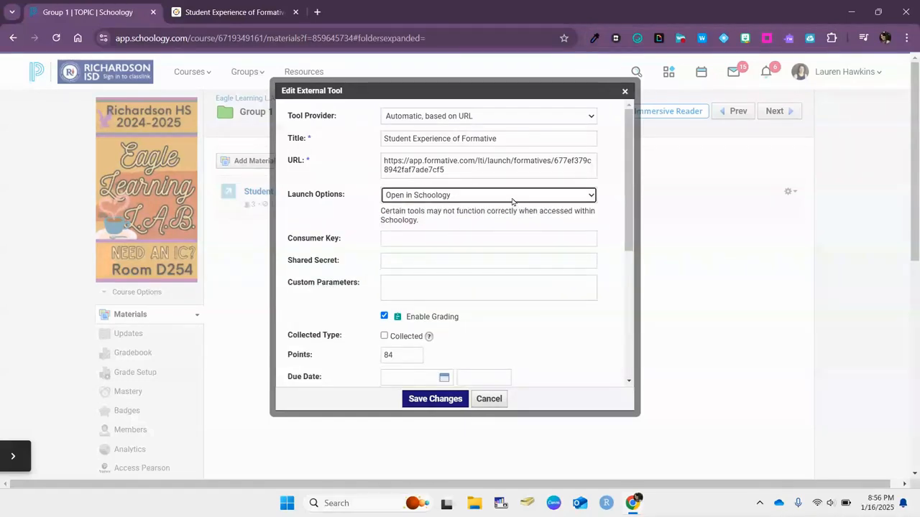
left_click(433, 399)
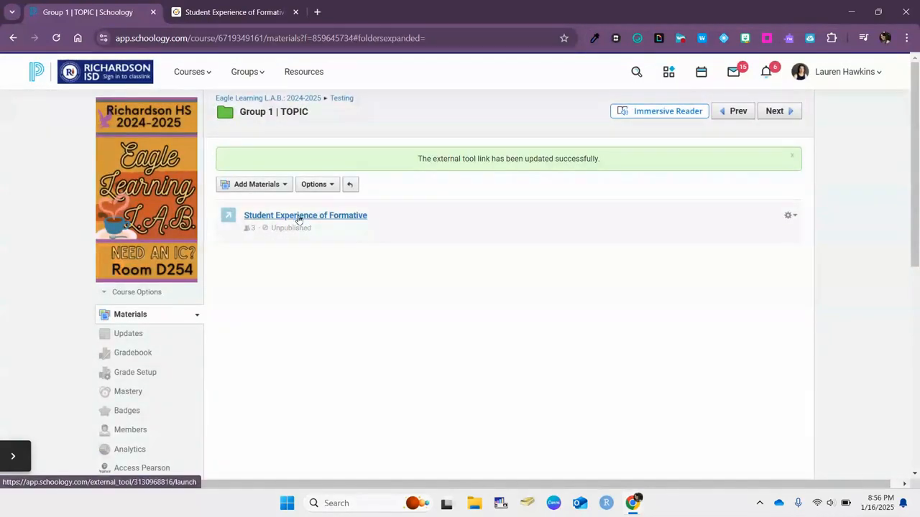
left_click(289, 218)
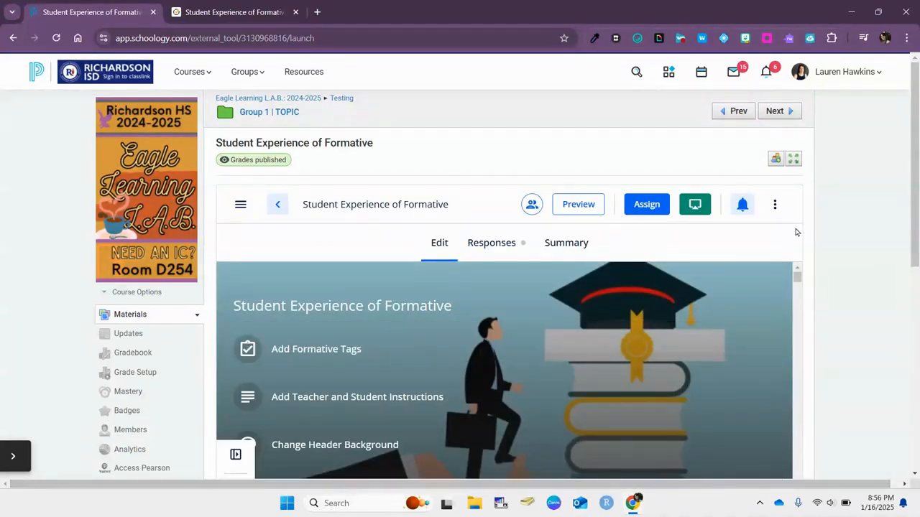
- Show the embedded formative's more-actions menu, including Grade Passback
scroll(815, 199, "down", 1)
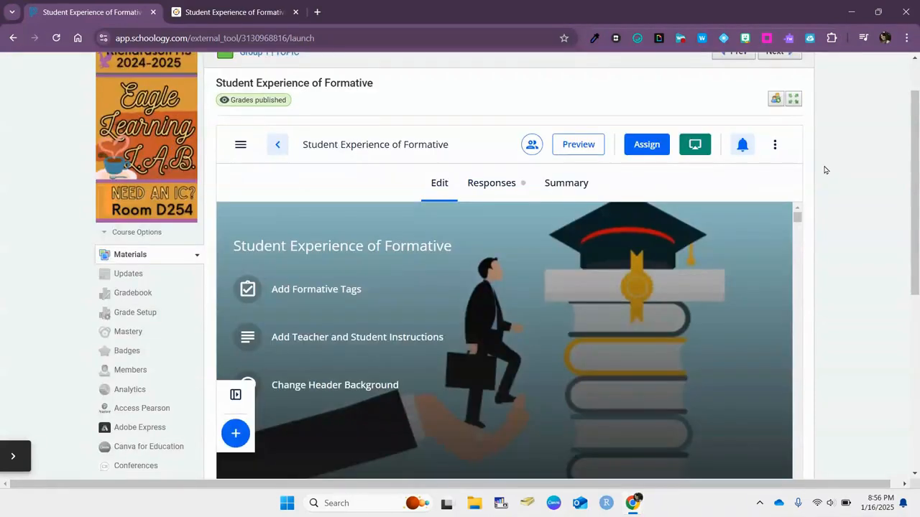
left_click(776, 144)
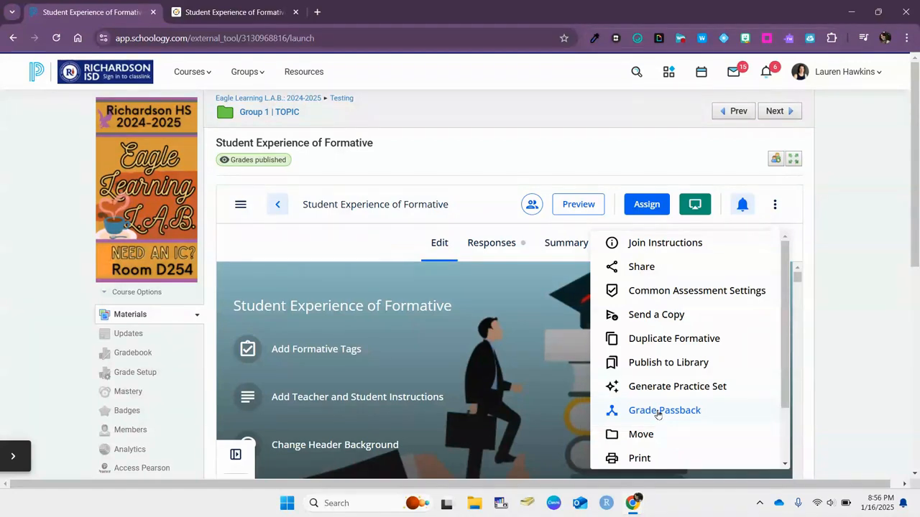
scroll(639, 388, "down", 1)
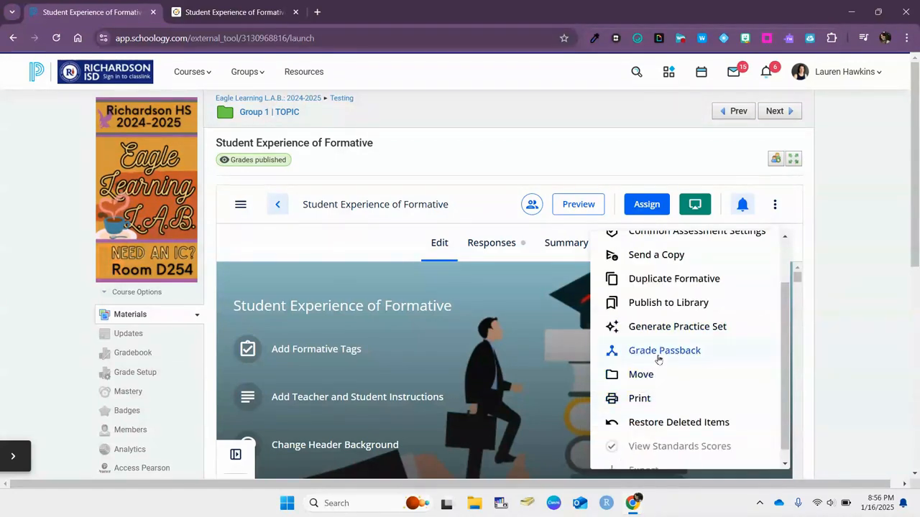